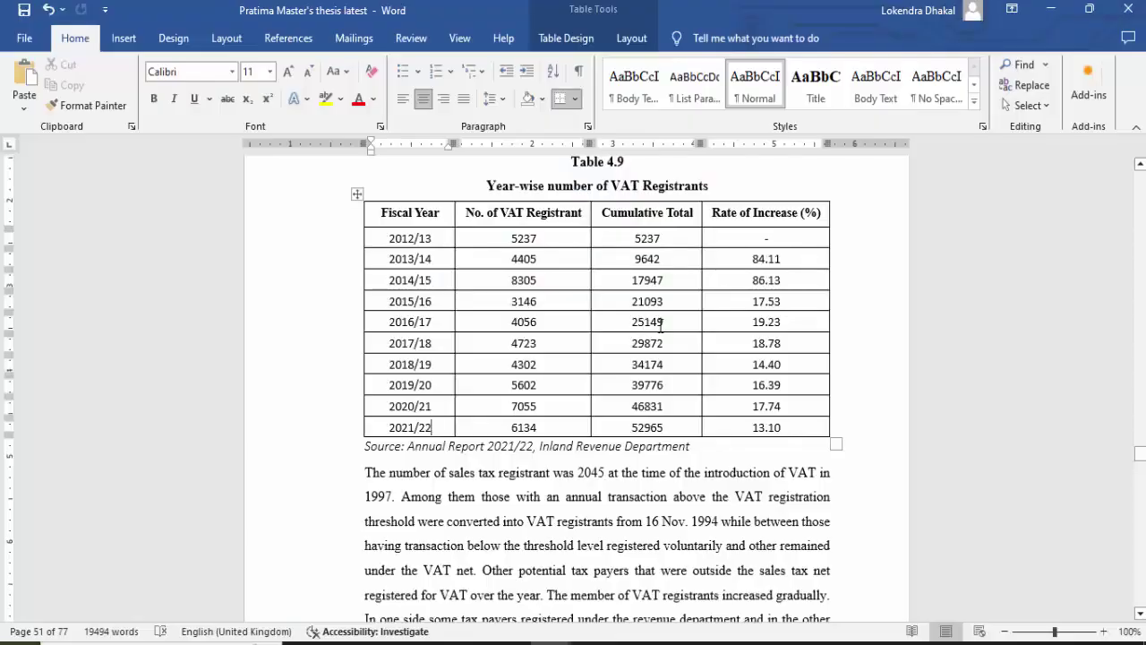
# - Copy the whole Table 4.9 of year-wise VAT registrants from the thesis, switch to Excel and paste it at A1 of Sheet5
pyautogui.scroll(1, 661, 327)
pyautogui.scroll(-2, 582, 329)
pyautogui.scroll(2, 493, 333)
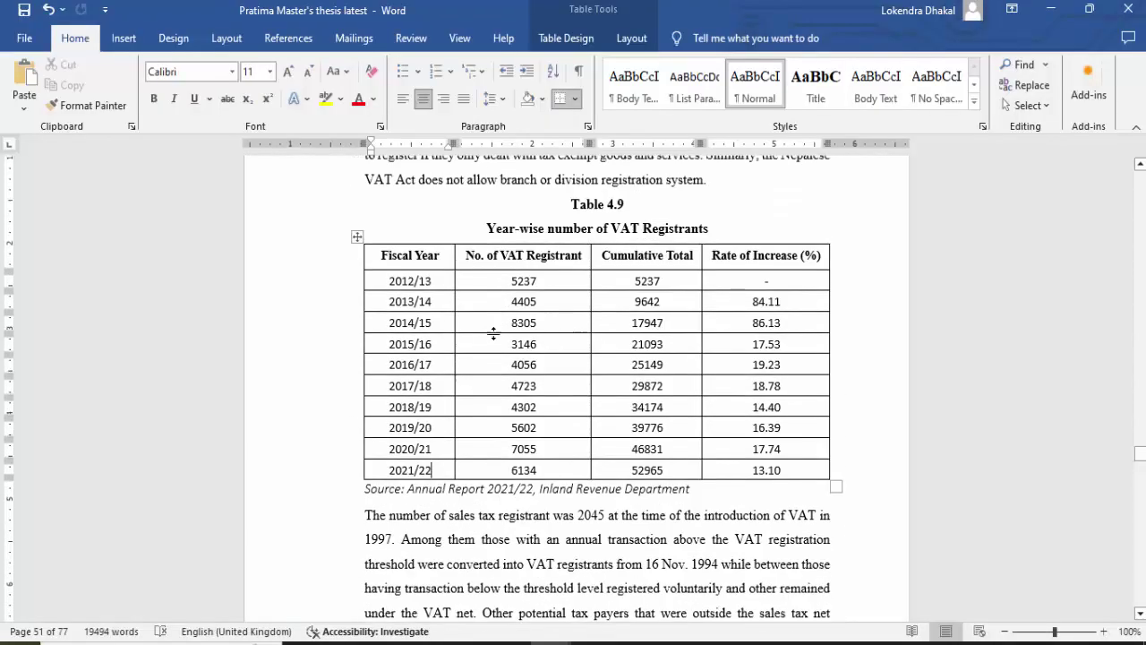
pyautogui.click(358, 237)
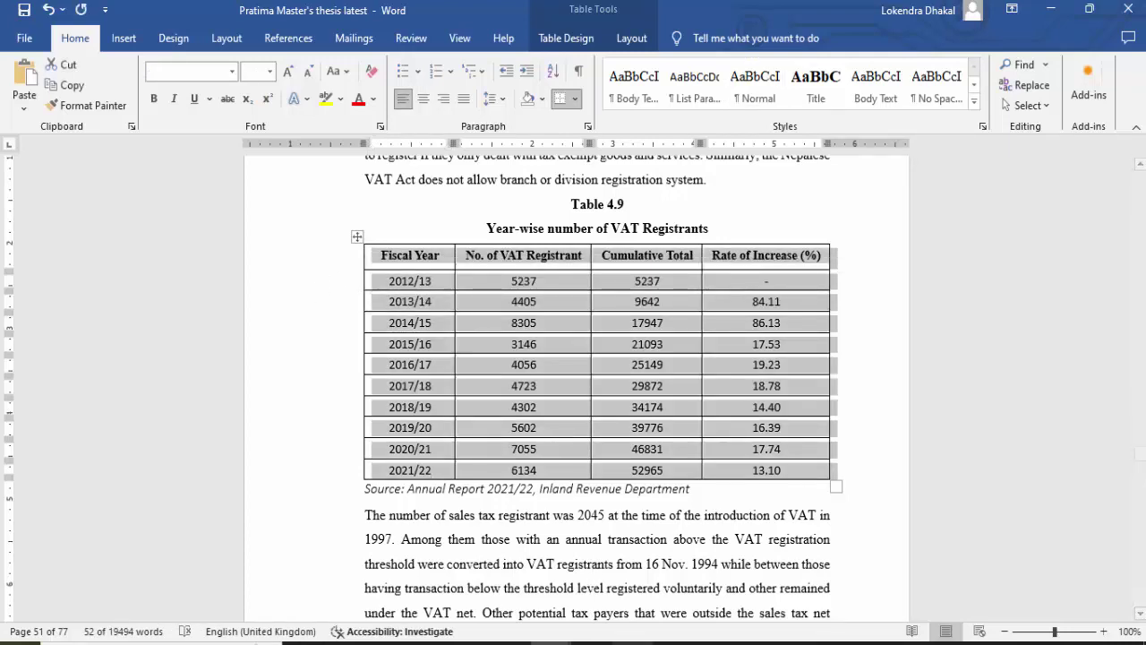
pyautogui.click(617, 638)
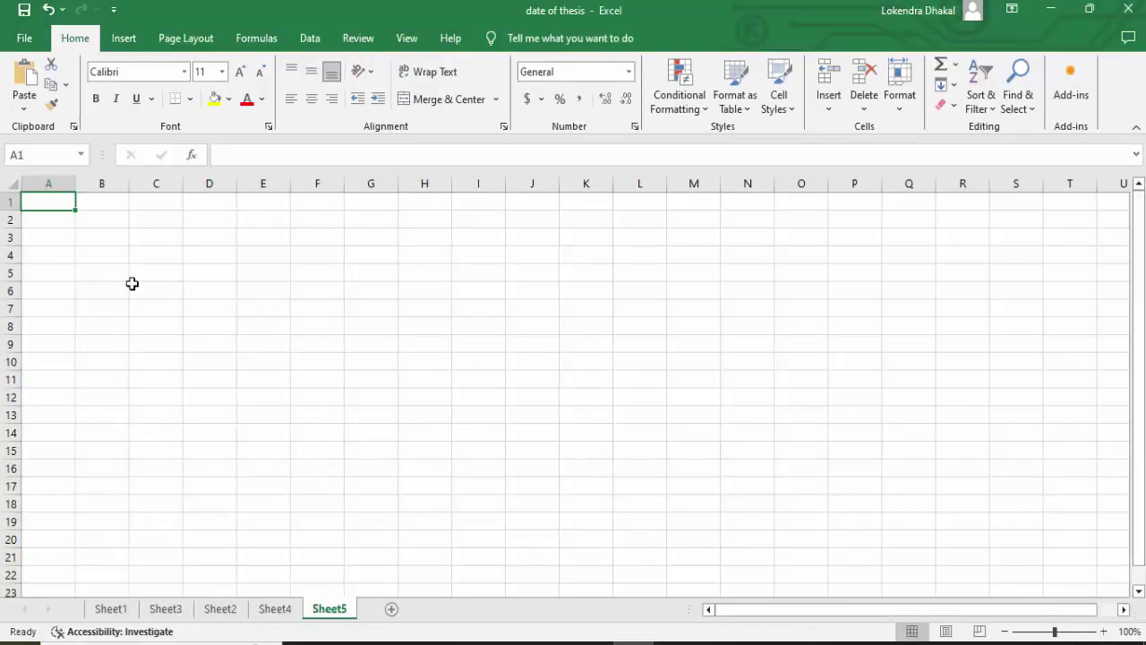
pyautogui.hotkey('ctrl', 'v')
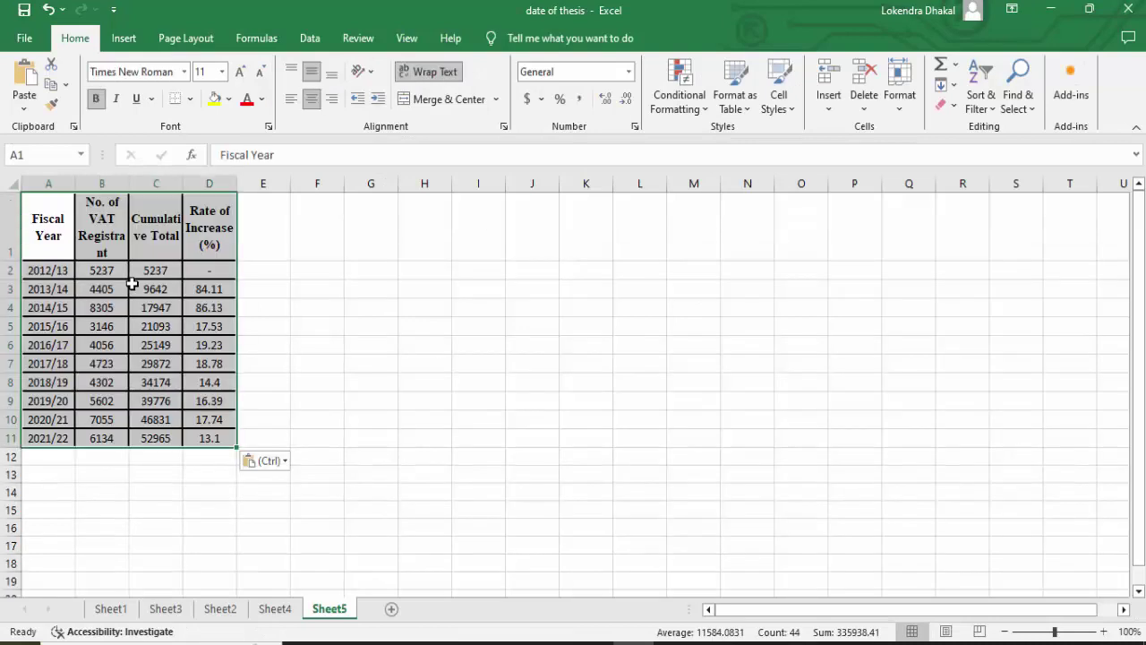
# - Widen columns A to D so that every header of the pasted table fits on one line
pyautogui.moveTo(237, 184); pyautogui.dragTo(324, 190)
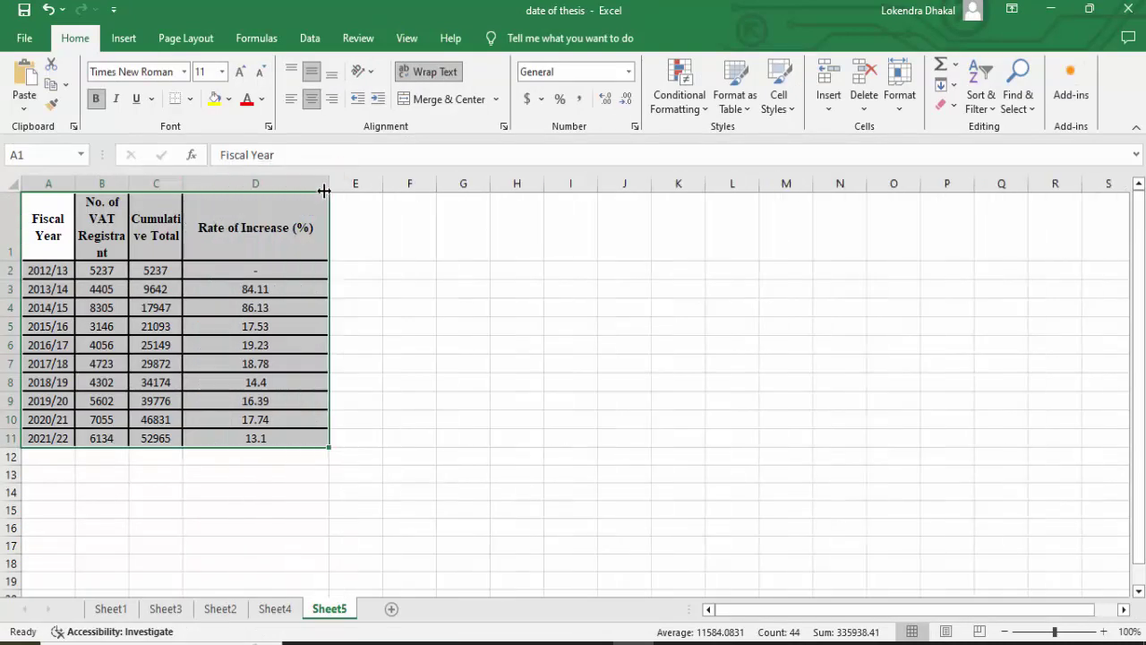
pyautogui.moveTo(183, 186); pyautogui.dragTo(262, 186)
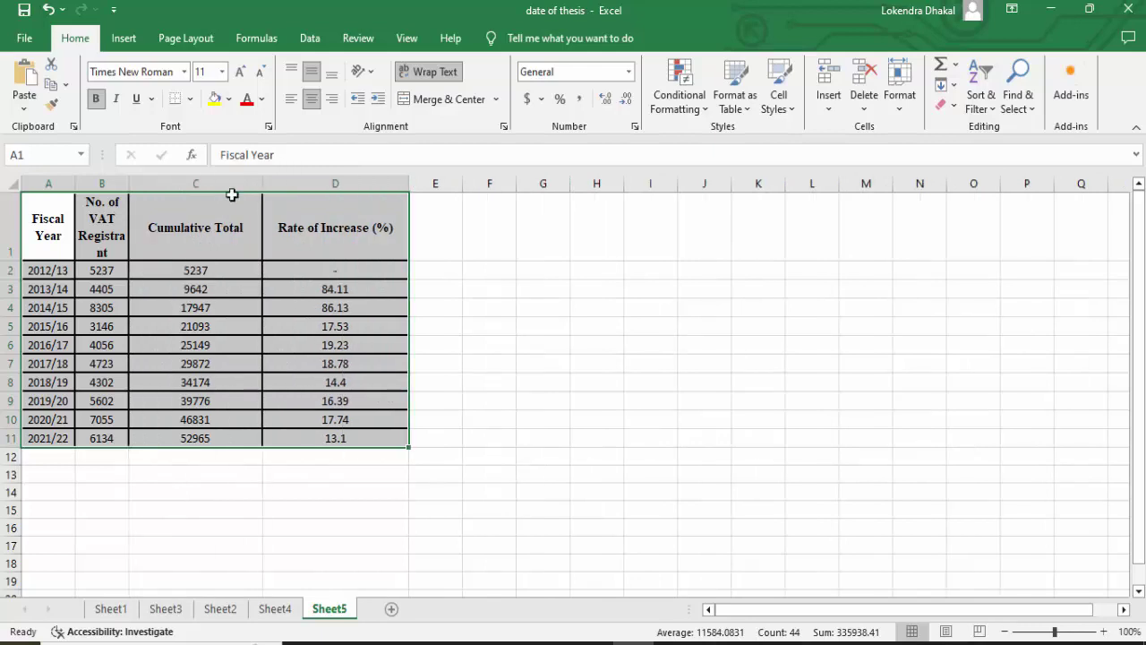
pyautogui.moveTo(131, 188); pyautogui.dragTo(219, 186)
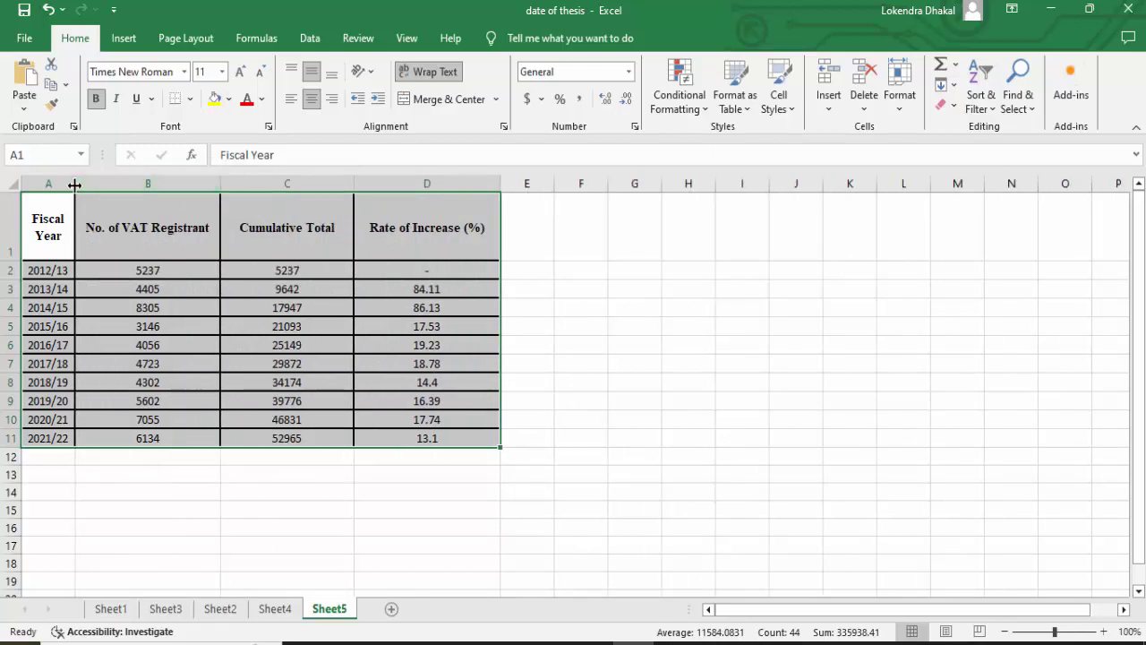
pyautogui.moveTo(74, 186); pyautogui.dragTo(154, 187)
pyautogui.click(659, 304)
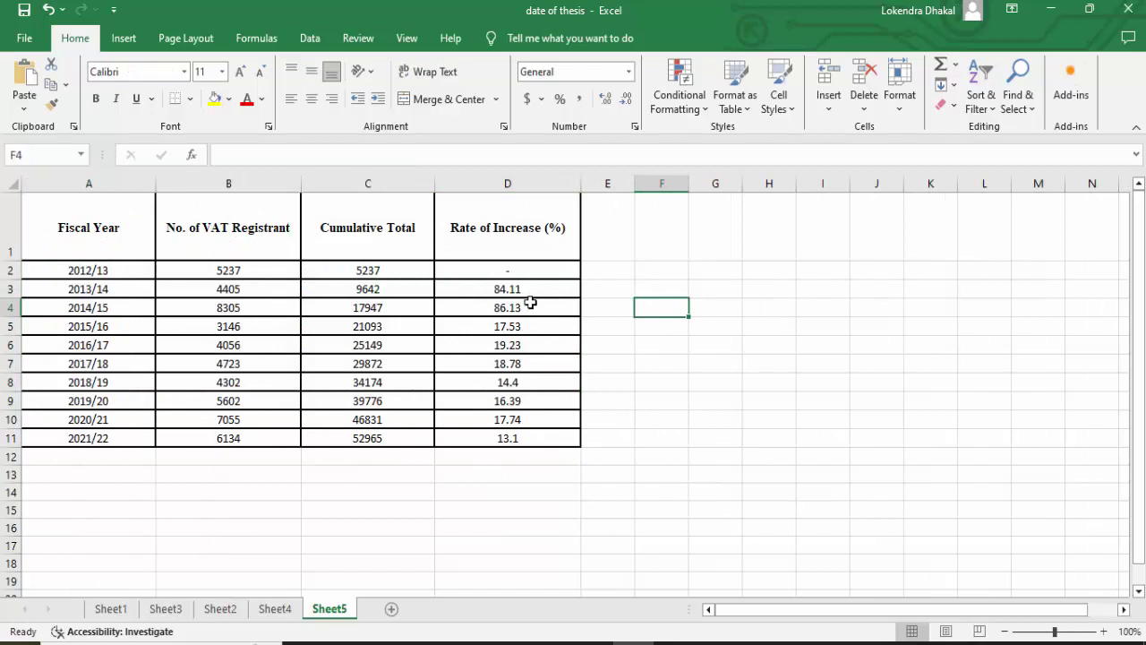
pyautogui.click(223, 224)
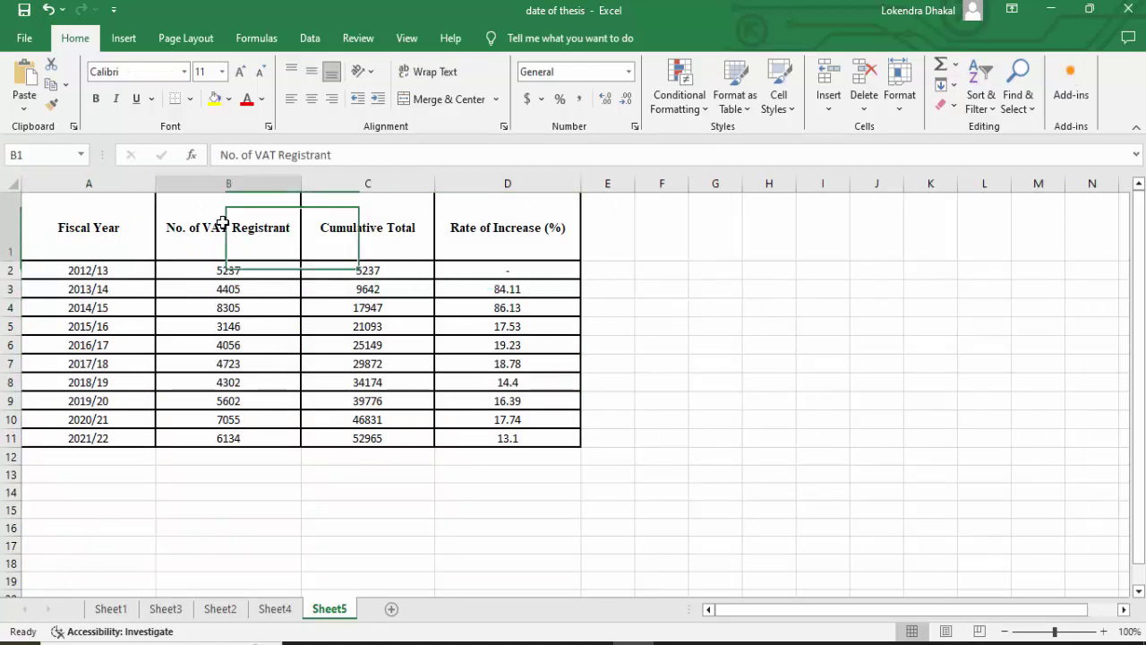
pyautogui.click(387, 240)
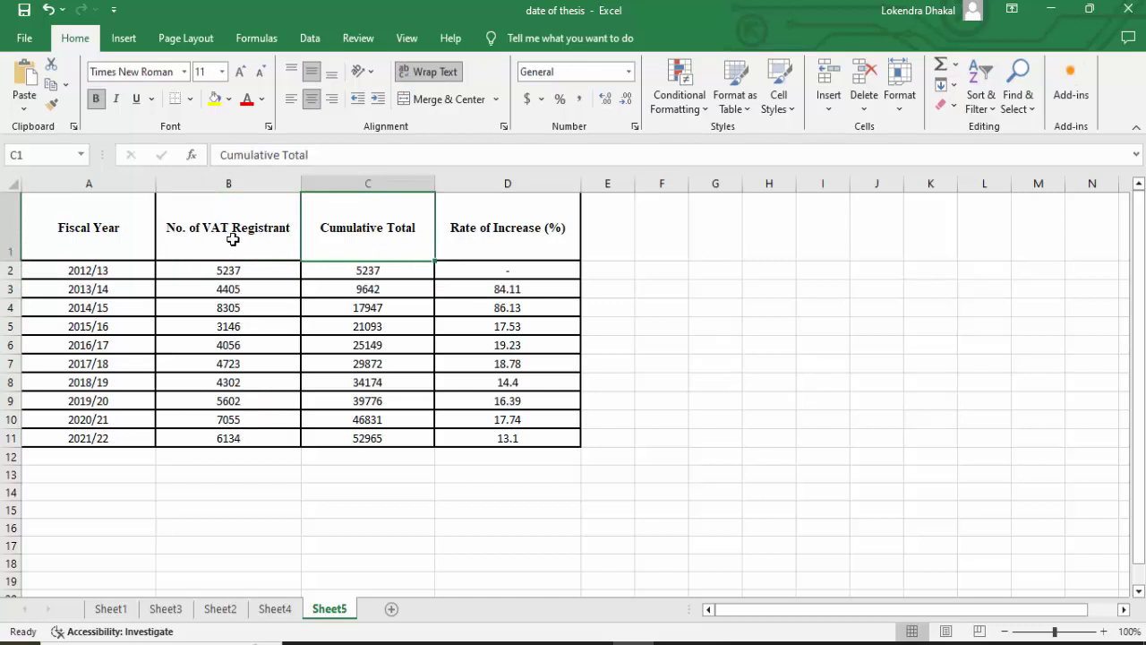
# - Clear the contents of the Rate of Increase (%) column, D1:D11
pyautogui.moveTo(497, 208); pyautogui.dragTo(501, 438)
pyautogui.press('Delete')
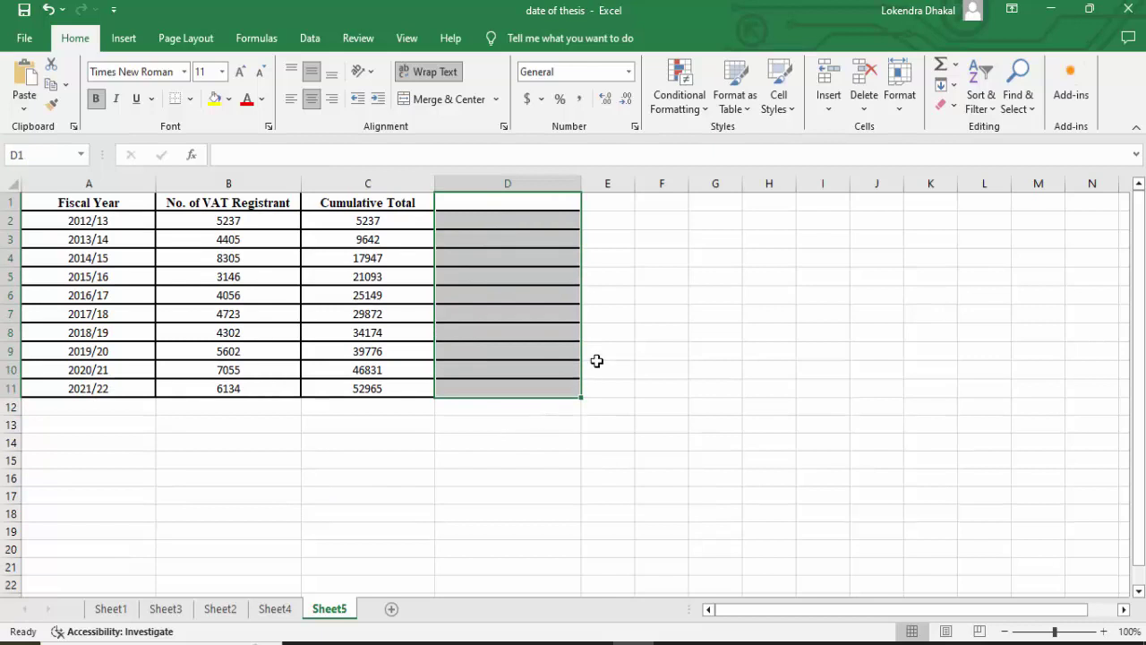
pyautogui.moveTo(490, 506); pyautogui.dragTo(481, 512)
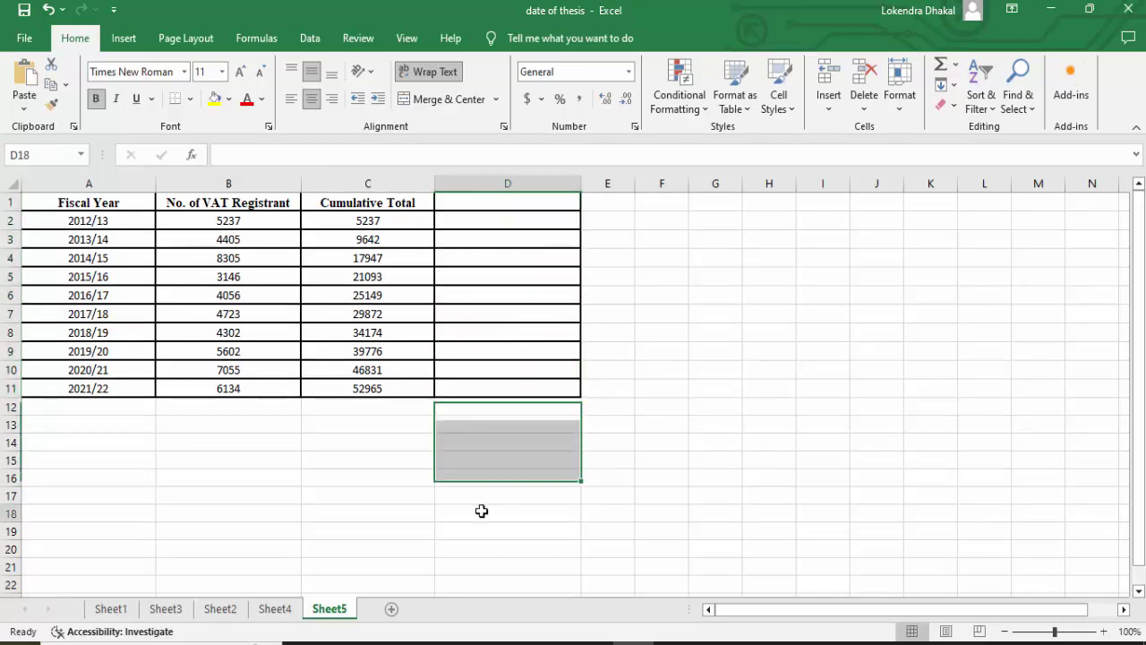
pyautogui.click(379, 499)
# - Insert a 2-D line chart with markers from the table range A1:C11
pyautogui.moveTo(65, 202); pyautogui.dragTo(366, 385)
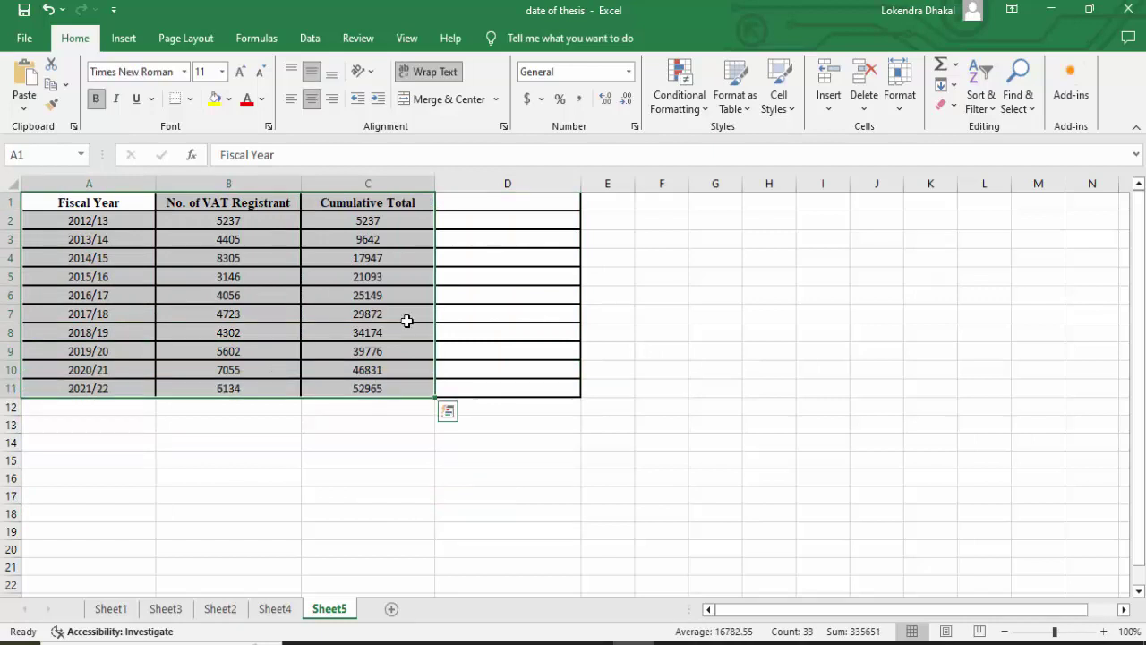
pyautogui.click(123, 39)
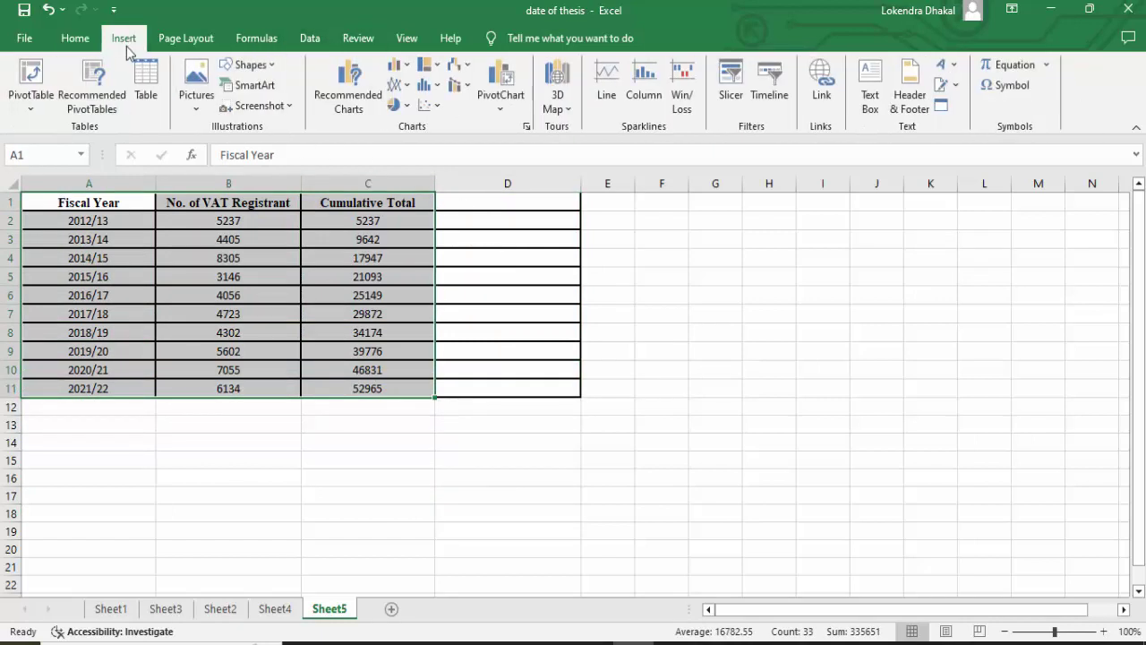
pyautogui.click(410, 85)
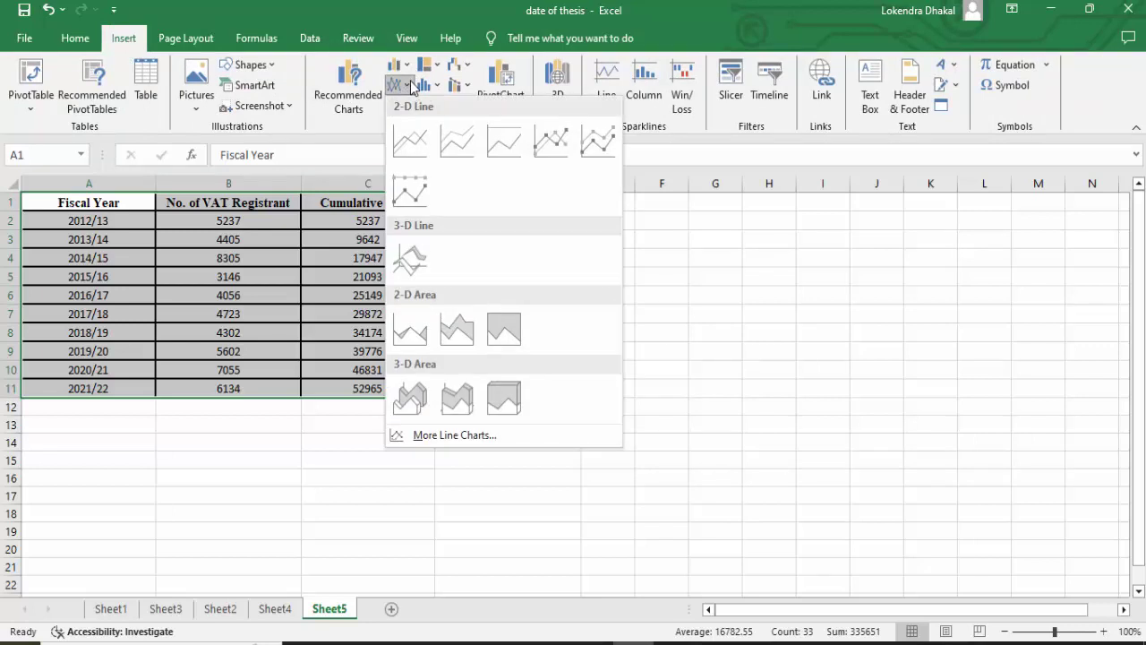
pyautogui.click(570, 141)
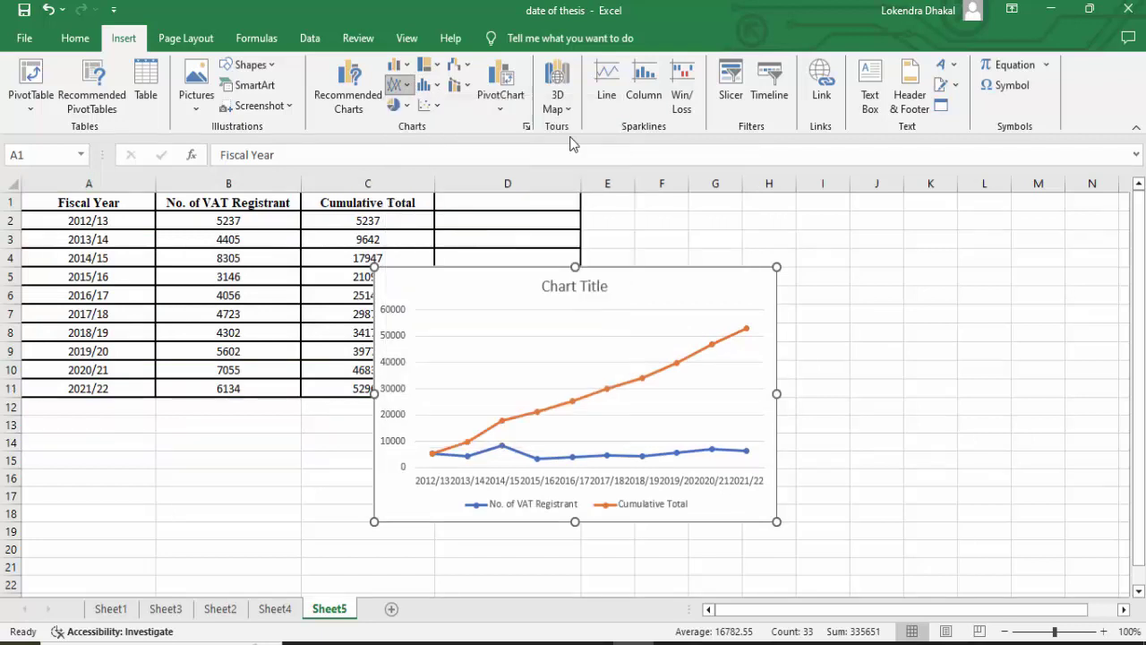
# - Try a few chart styles and apply the one with round markers, plain horizontal gridlines and the legend below the plot
pyautogui.click(399, 85)
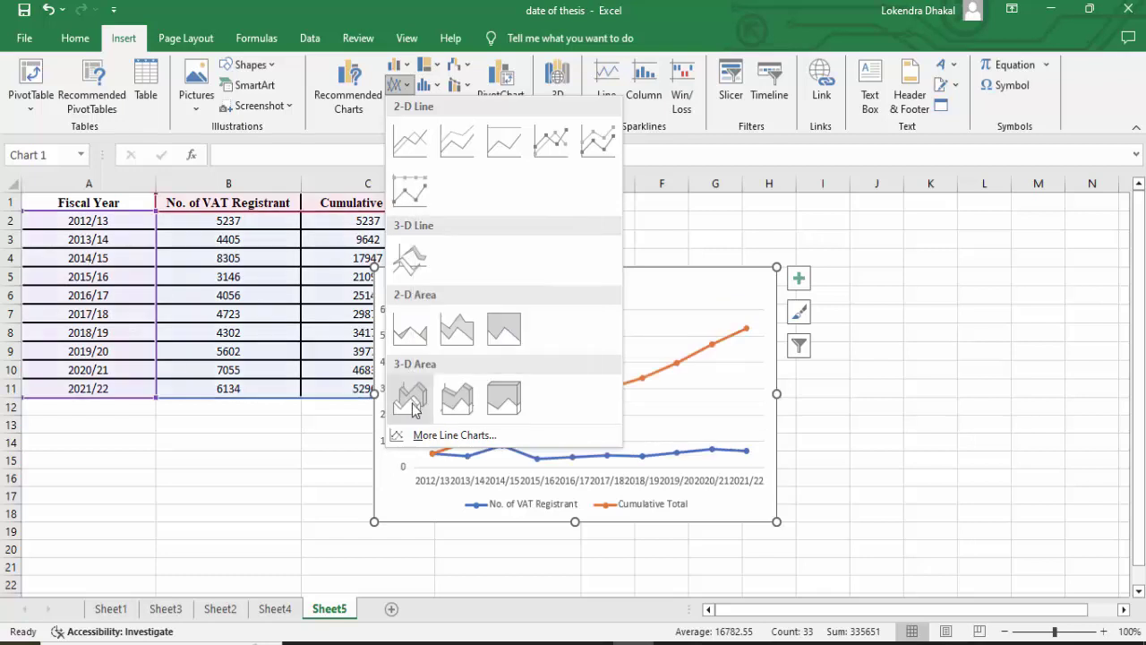
pyautogui.click(445, 416)
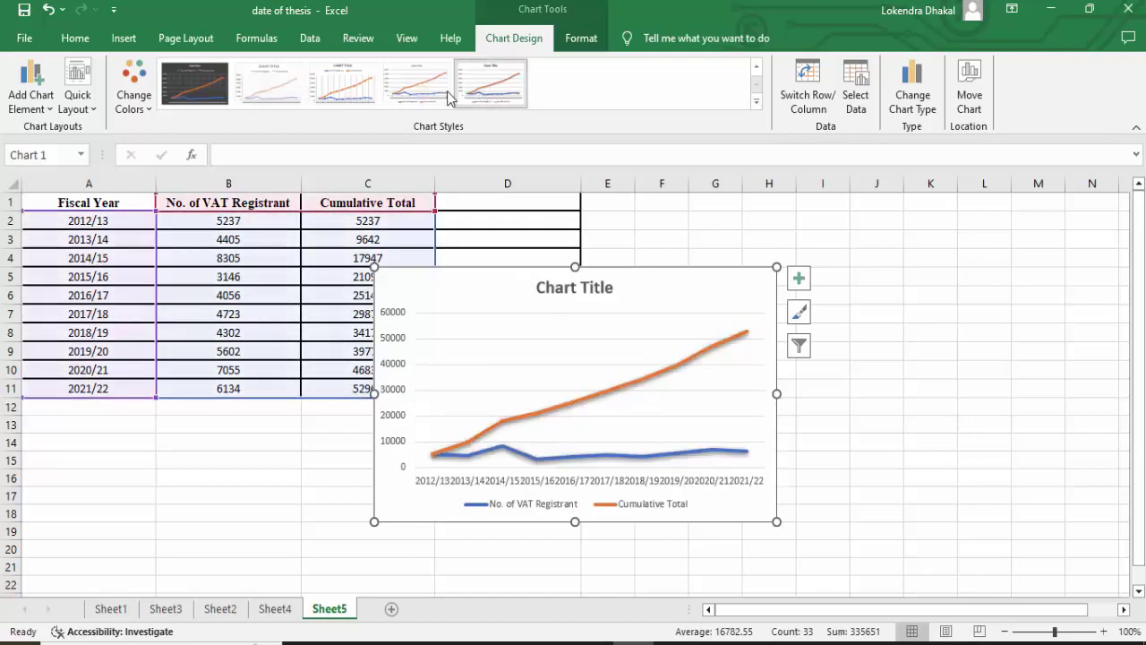
pyautogui.click(195, 83)
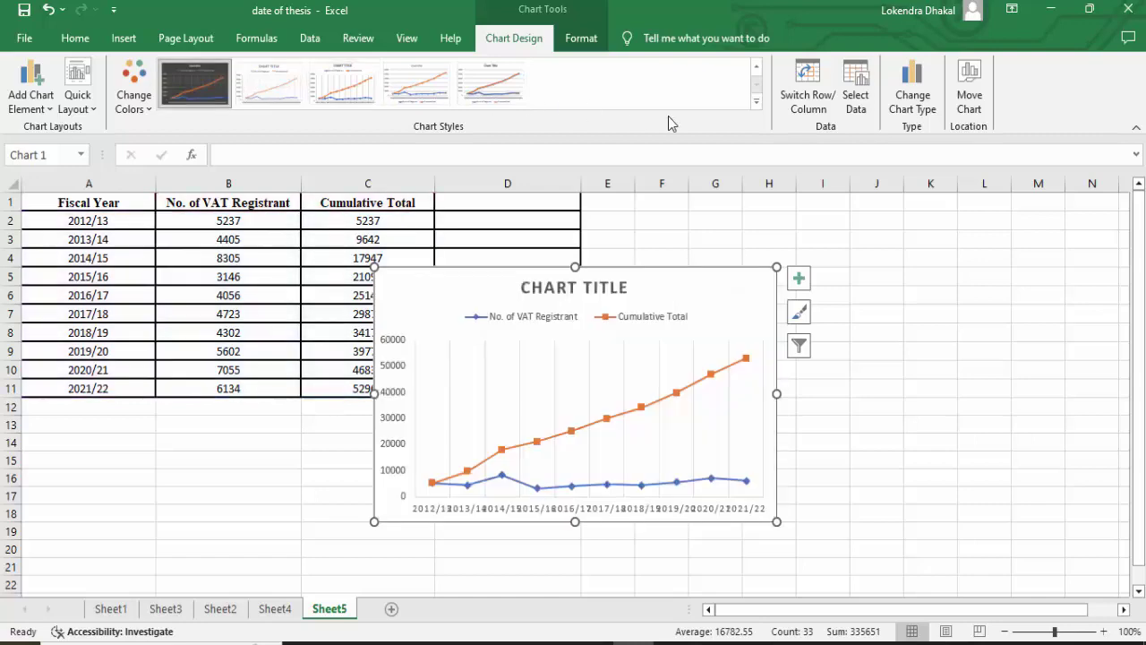
pyautogui.click(757, 102)
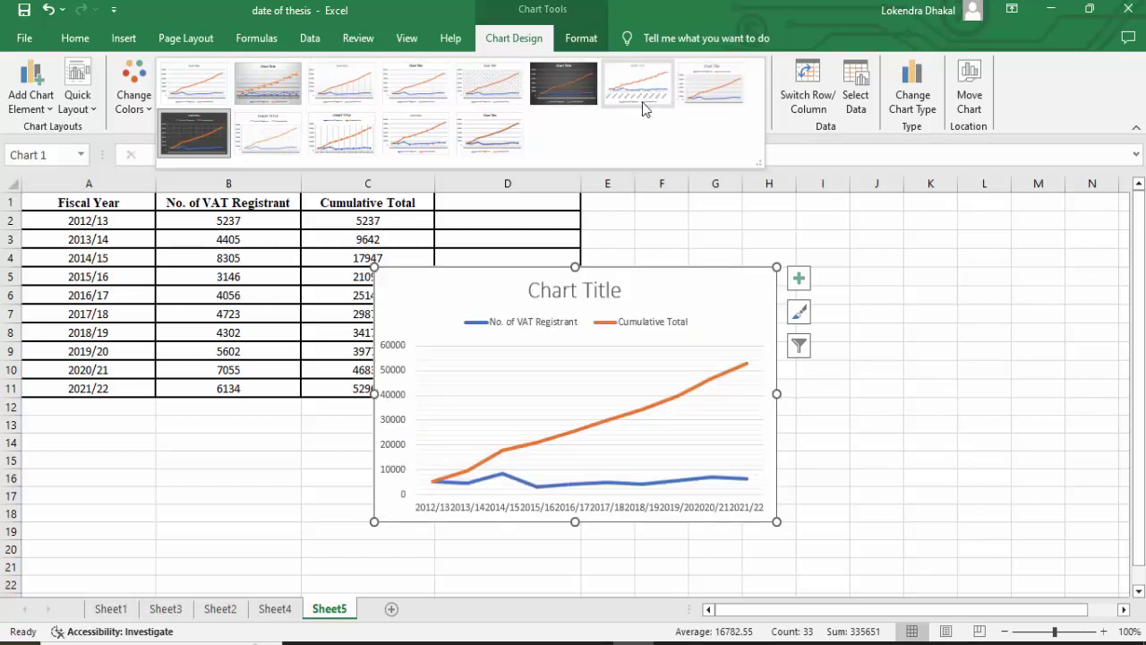
pyautogui.click(417, 143)
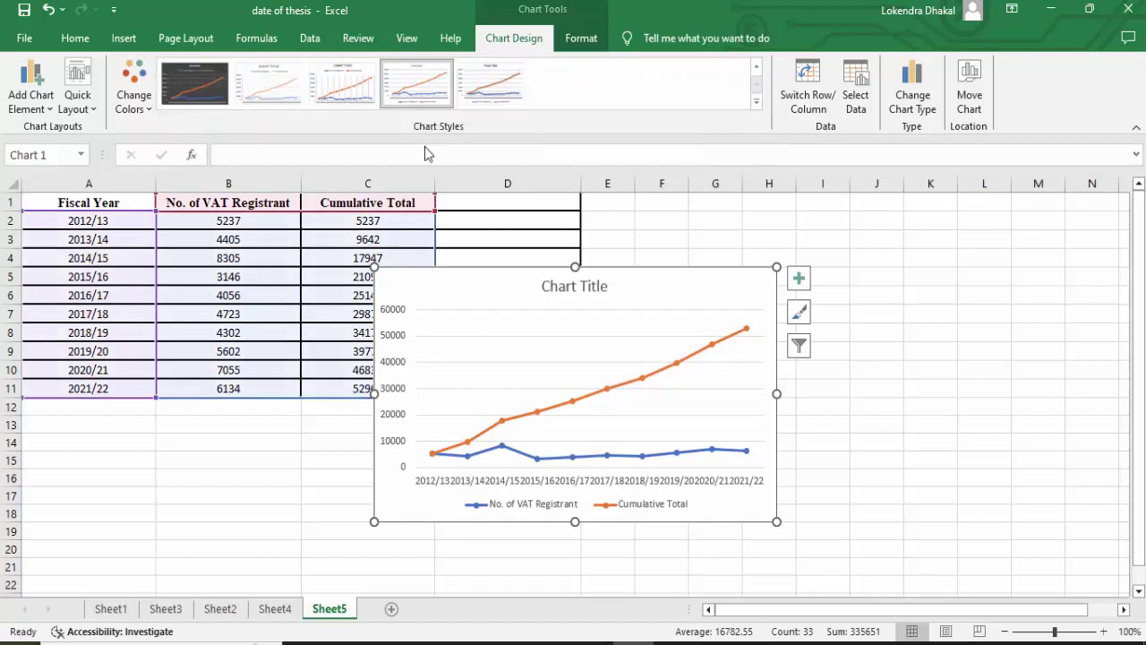
# - Remove the chart title and the horizontal gridlines from the line chart
pyautogui.click(580, 287)
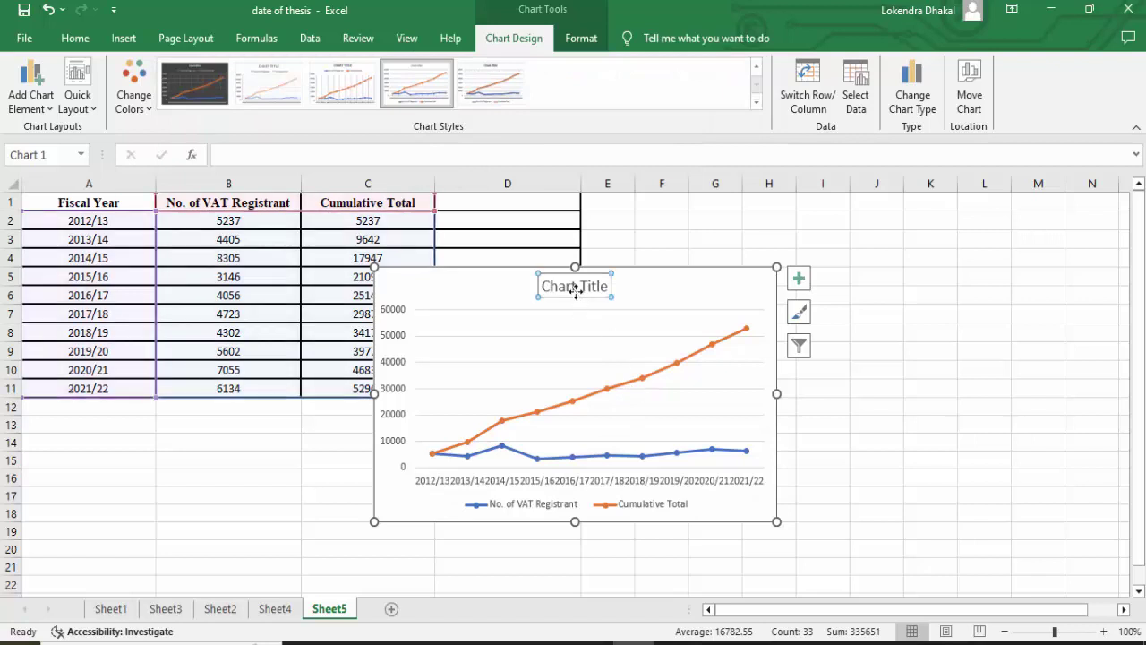
pyautogui.press('Delete')
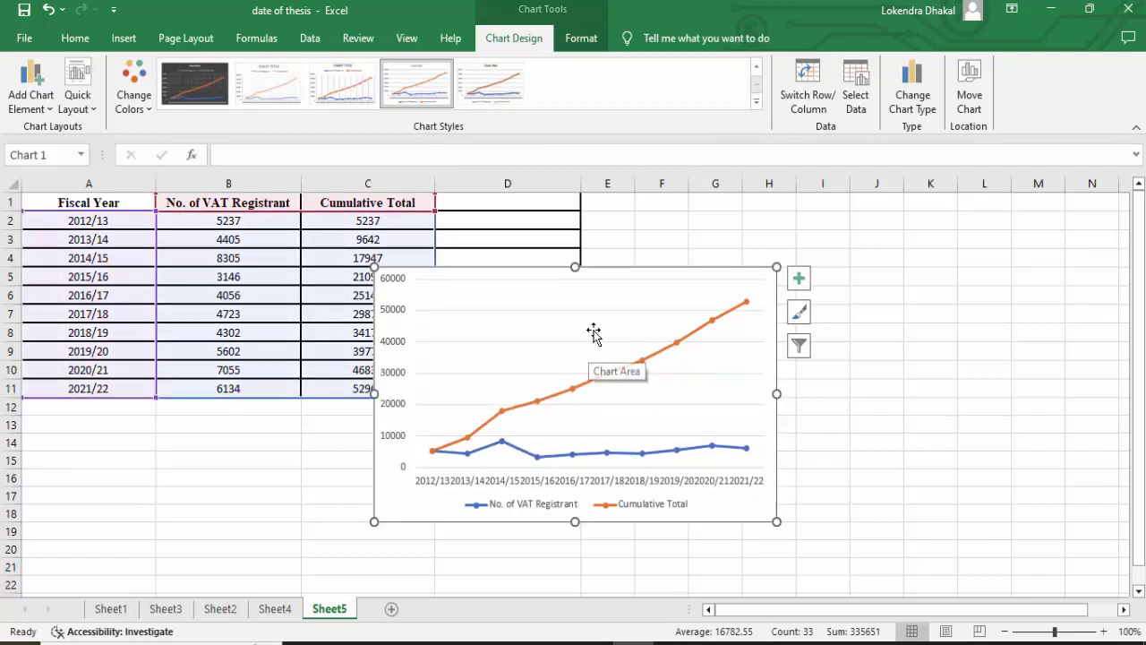
pyautogui.click(620, 311)
pyautogui.press('Escape')
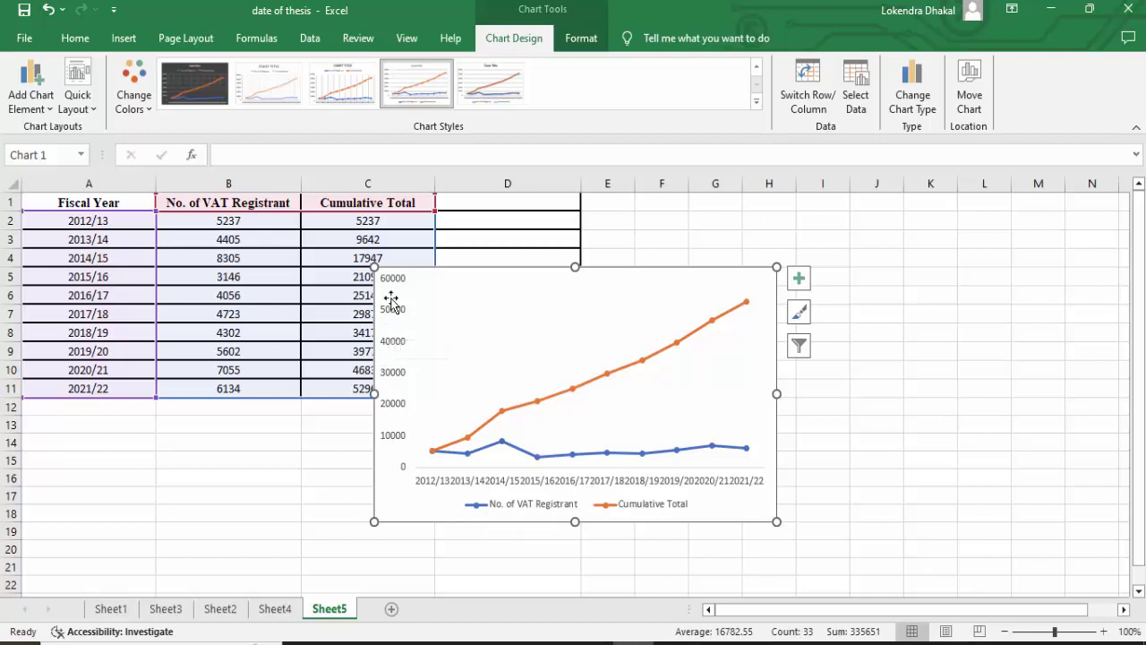
# - Switch to the thesis in Word, examine the layout and axis titles of the Figure 4.9 chart, and return to Excel
pyautogui.moveTo(618, 642)
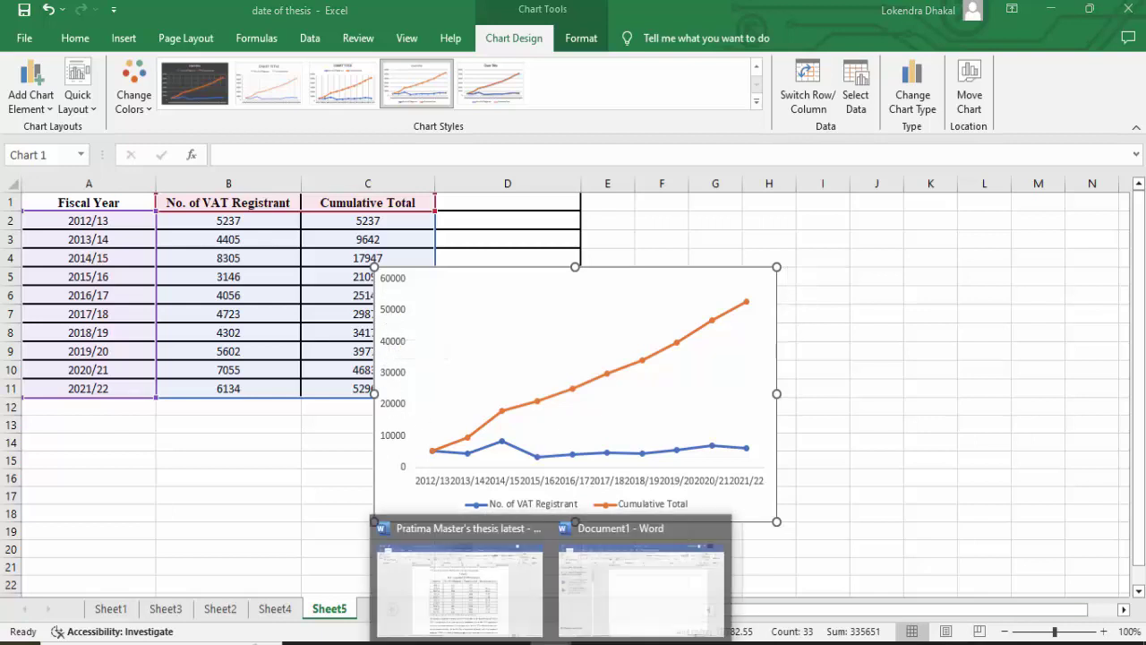
pyautogui.click(488, 565)
pyautogui.scroll(-15, 546, 324)
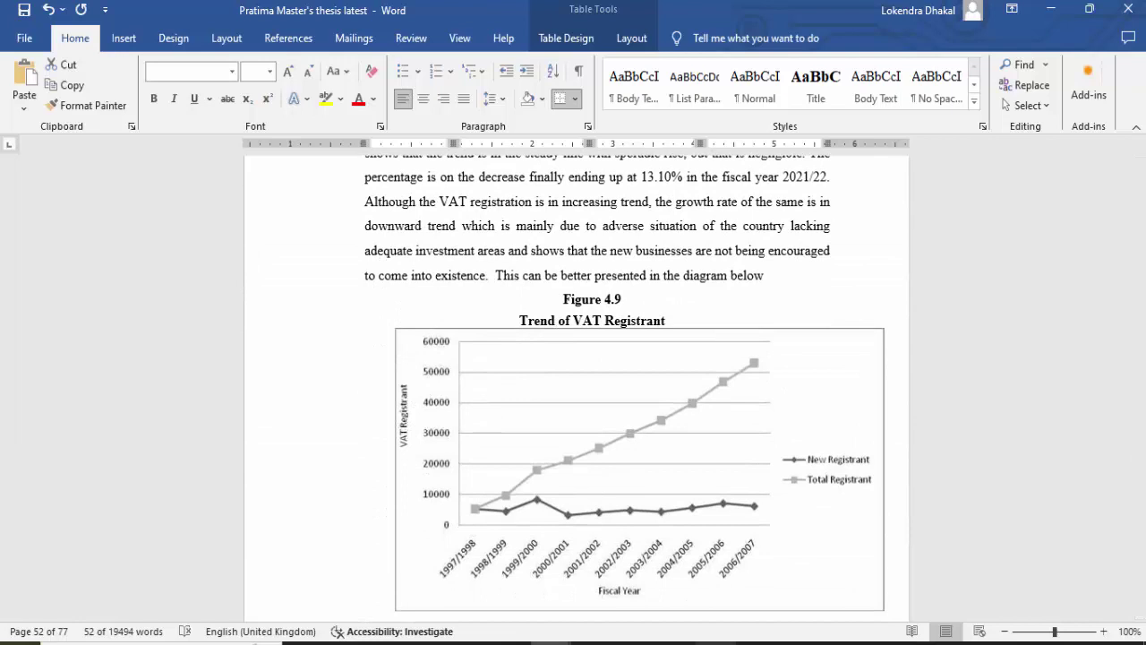
pyautogui.click(634, 643)
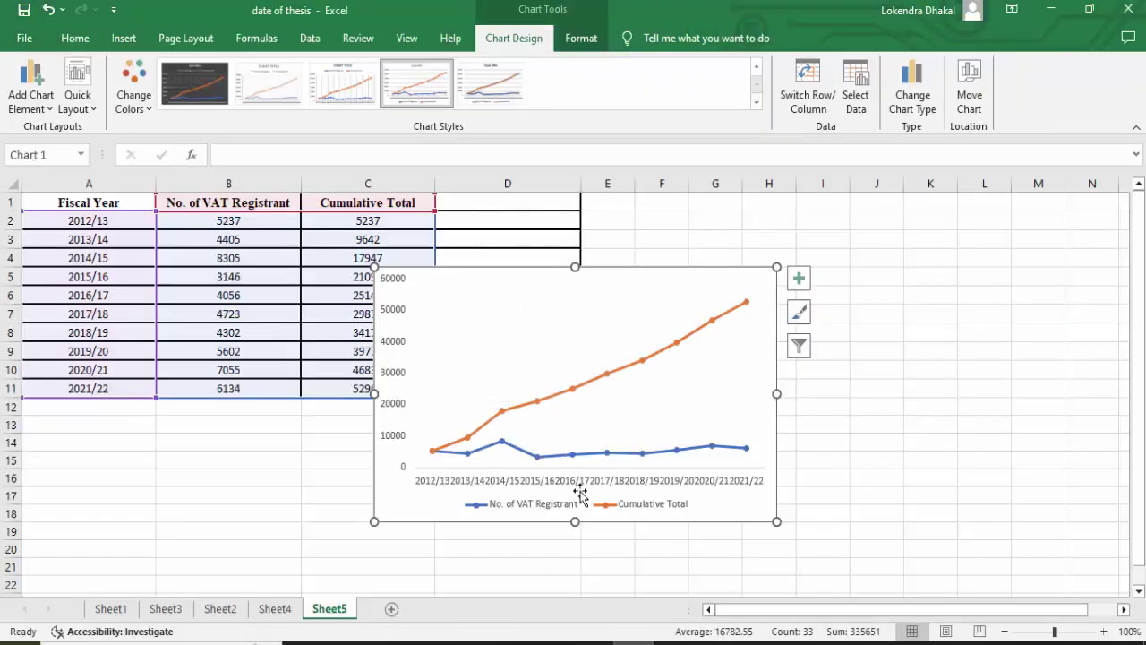
# - Add a primary horizontal axis title to the chart and set its text to "Fascal Year"
pyautogui.click(538, 301)
pyautogui.click(738, 507)
pyautogui.click(52, 111)
pyautogui.moveTo(57, 154)
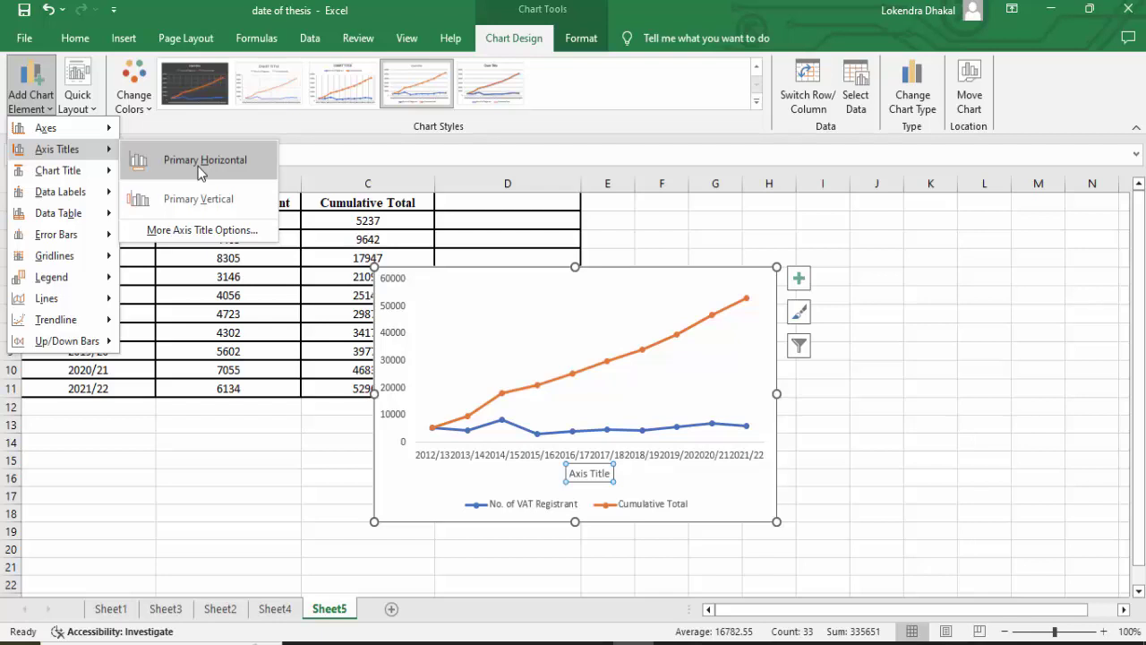
pyautogui.click(200, 166)
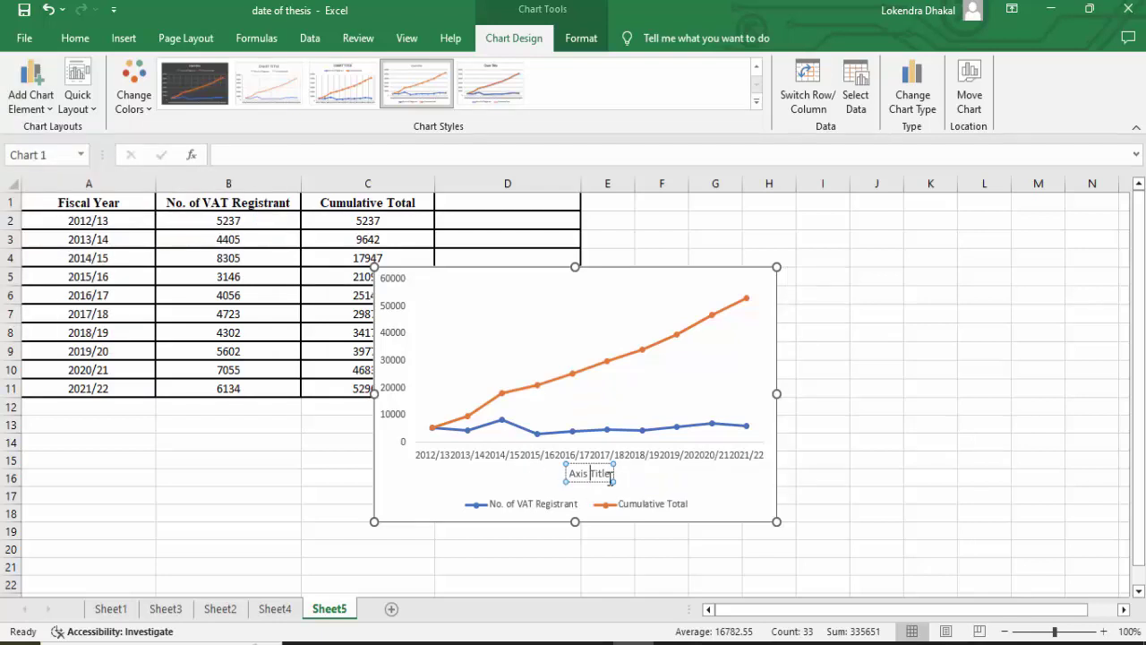
pyautogui.tripleClick(611, 478)
pyautogui.write('Fa')
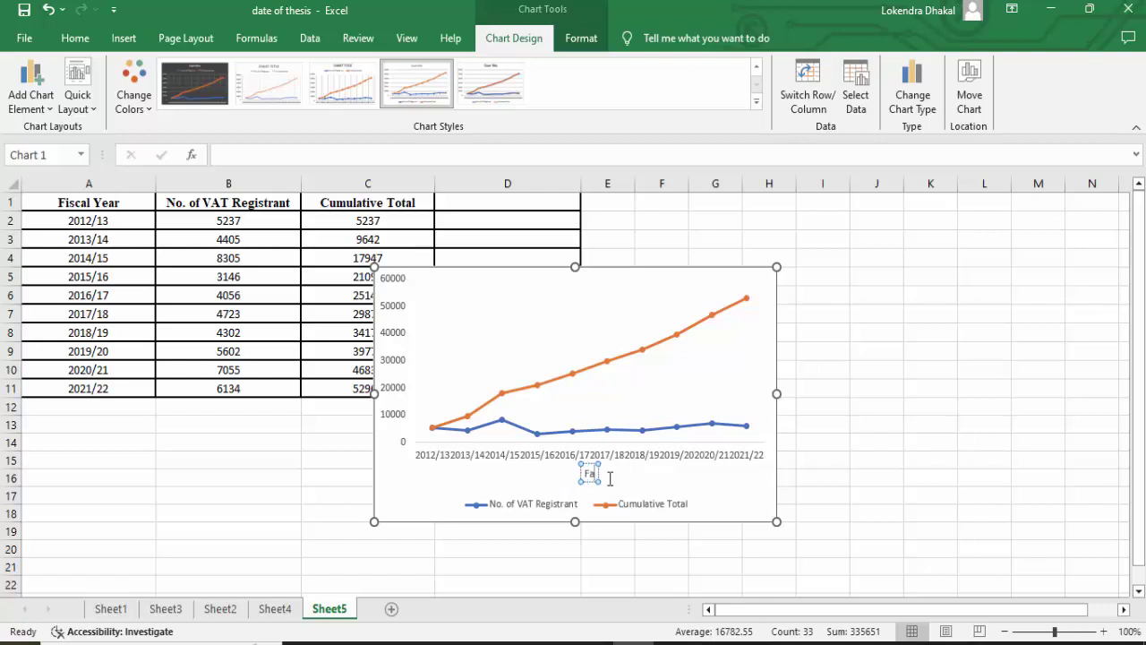
pyautogui.write('scal Year')
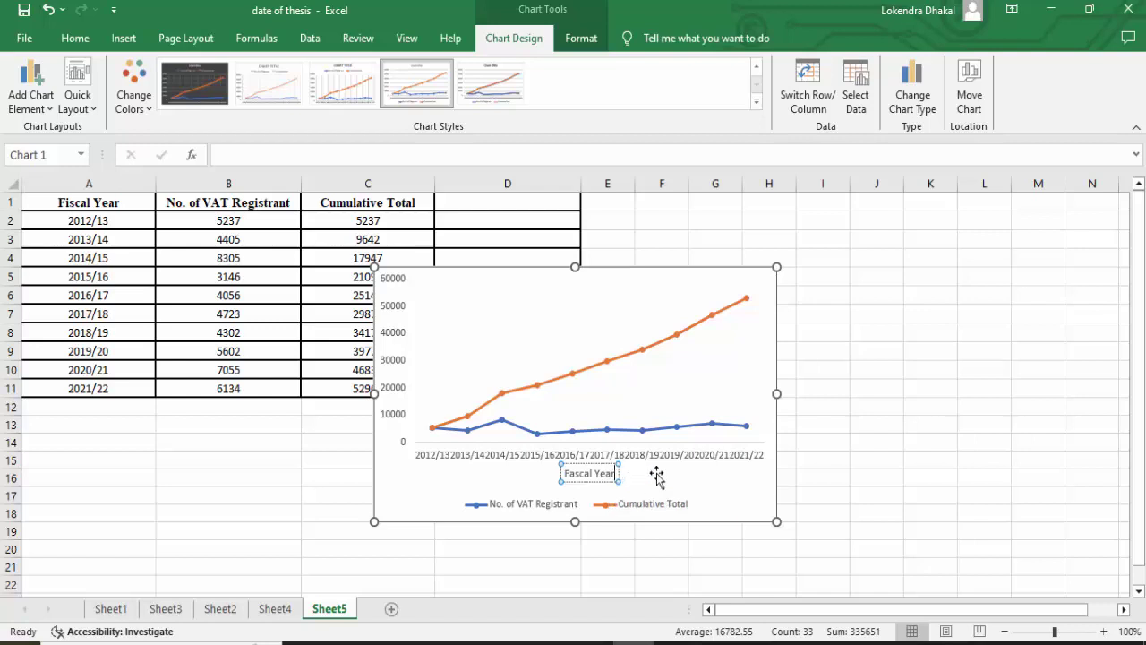
pyautogui.click(650, 469)
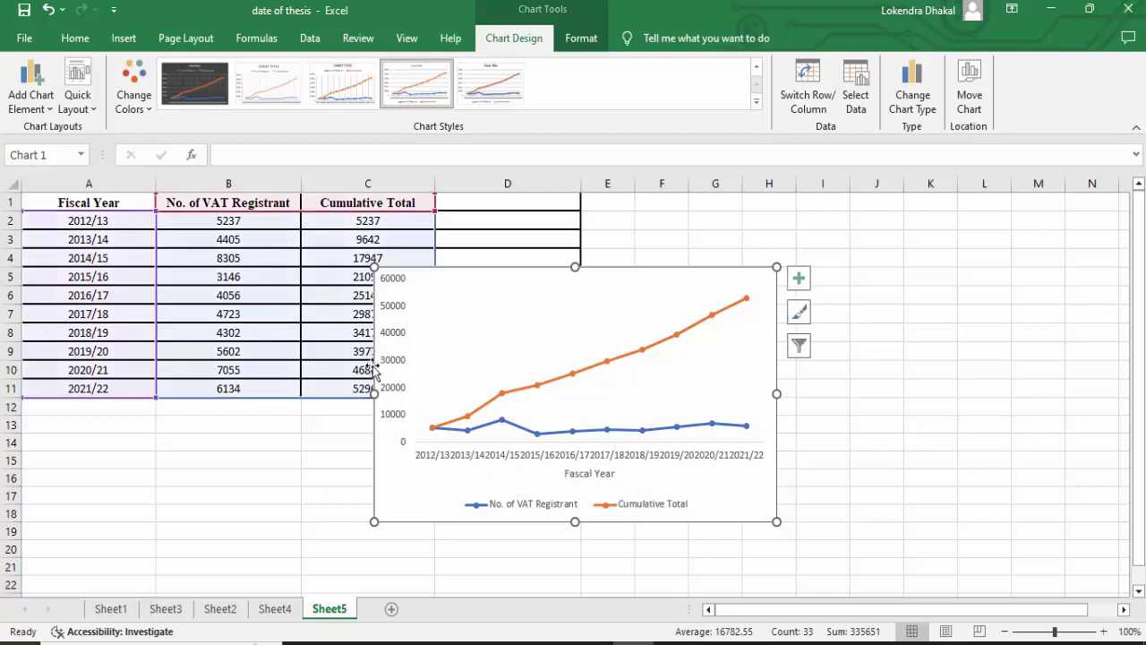
# - Add a primary vertical axis title to the line chart and set its text to "Vat Registrant"
pyautogui.click(31, 94)
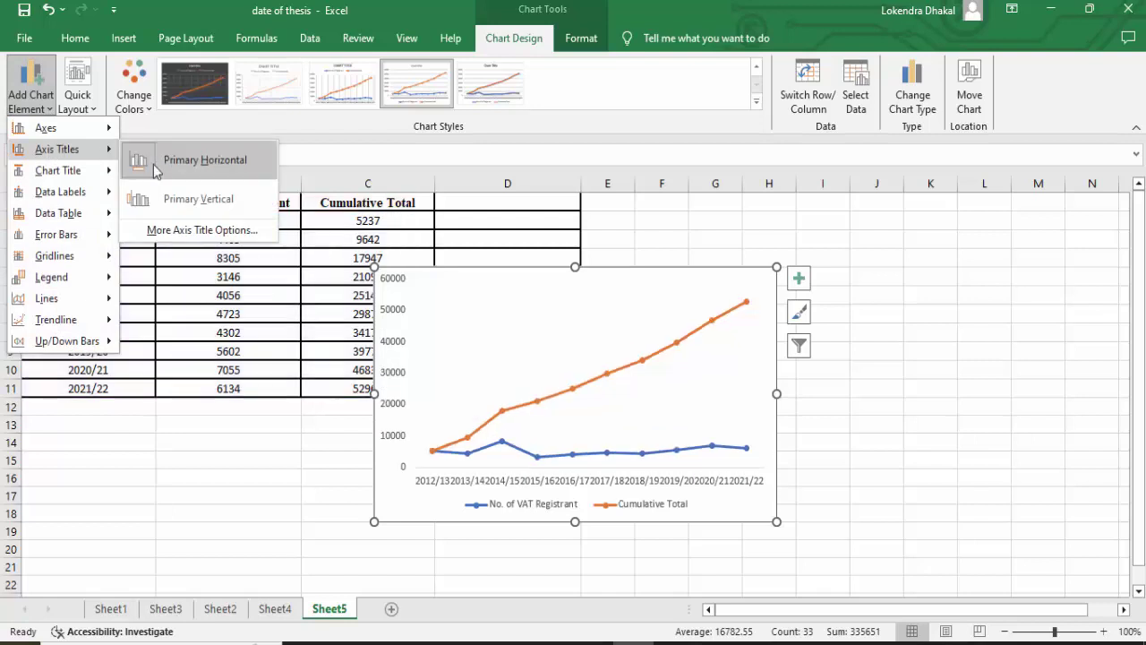
pyautogui.click(174, 209)
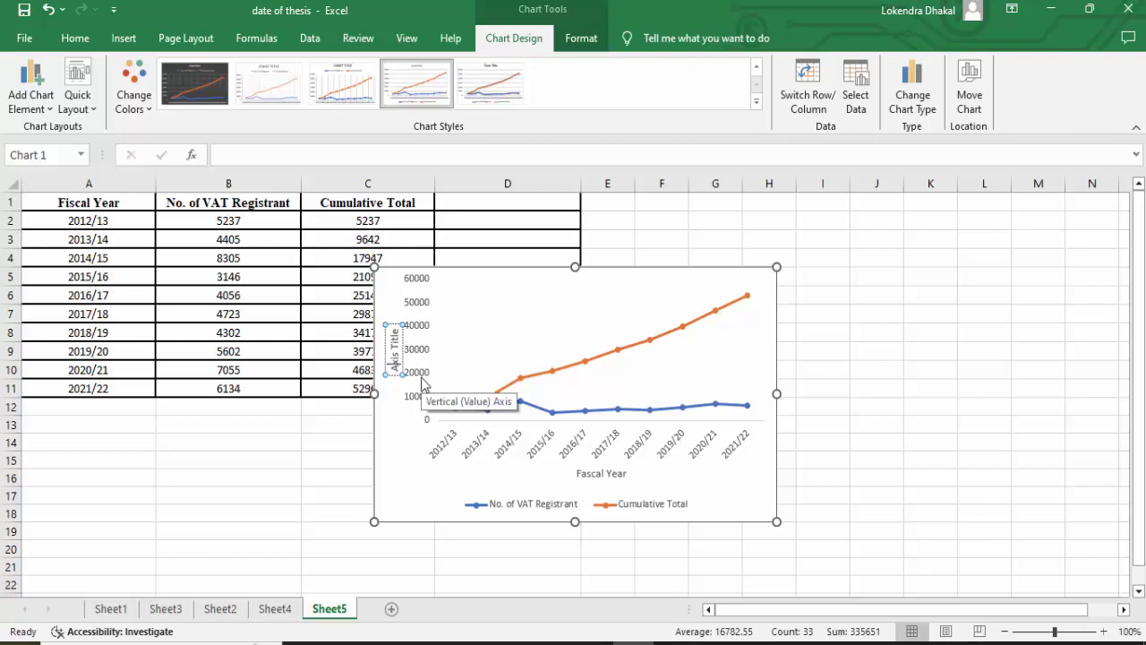
pyautogui.press('F2')
pyautogui.write('Vat')
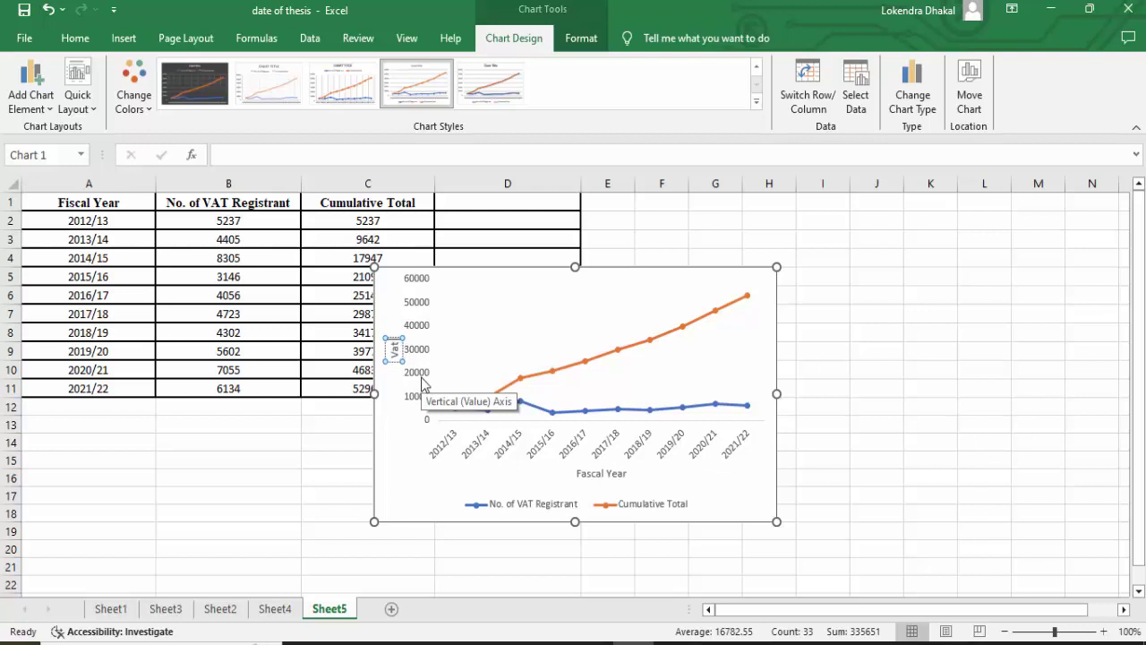
pyautogui.write(' Regis')
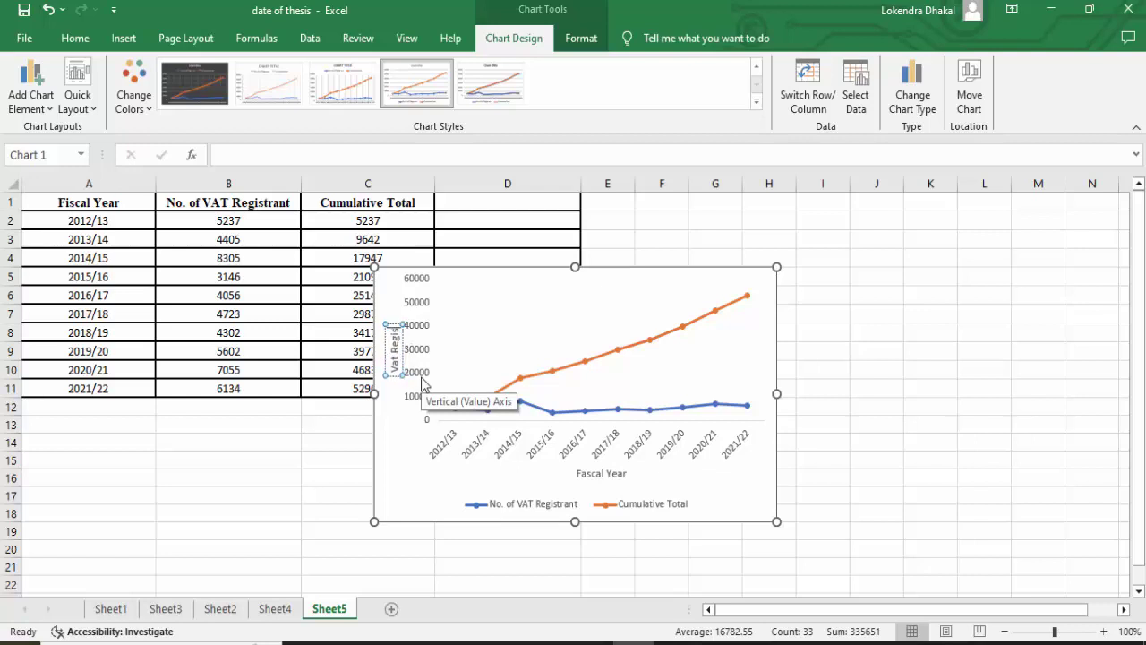
pyautogui.write('trant')
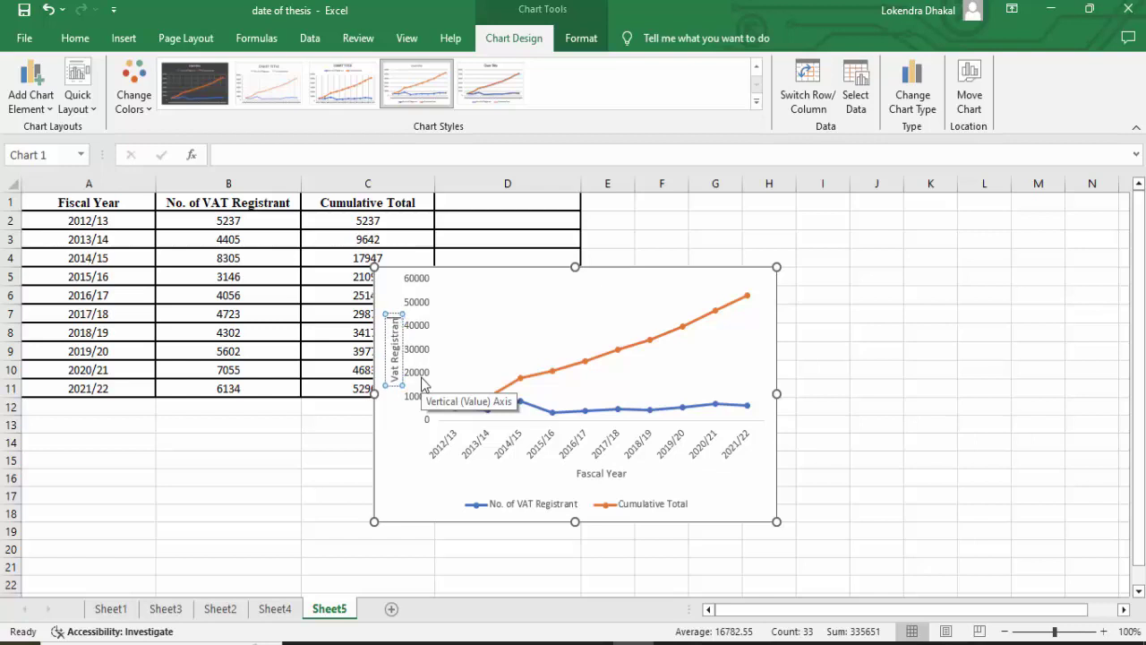
pyautogui.click(467, 457)
pyautogui.click(916, 505)
# - Copy the finished line chart, switch to the blank Document1 in Word, and paste the chart there
pyautogui.click(609, 313)
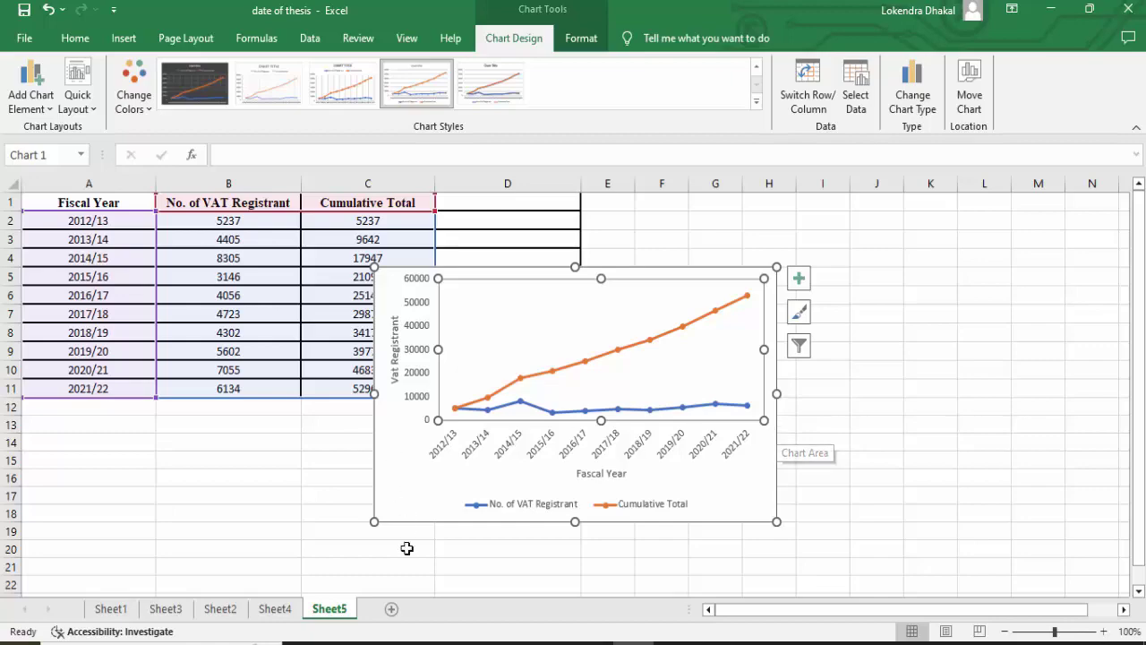
pyautogui.click(593, 643)
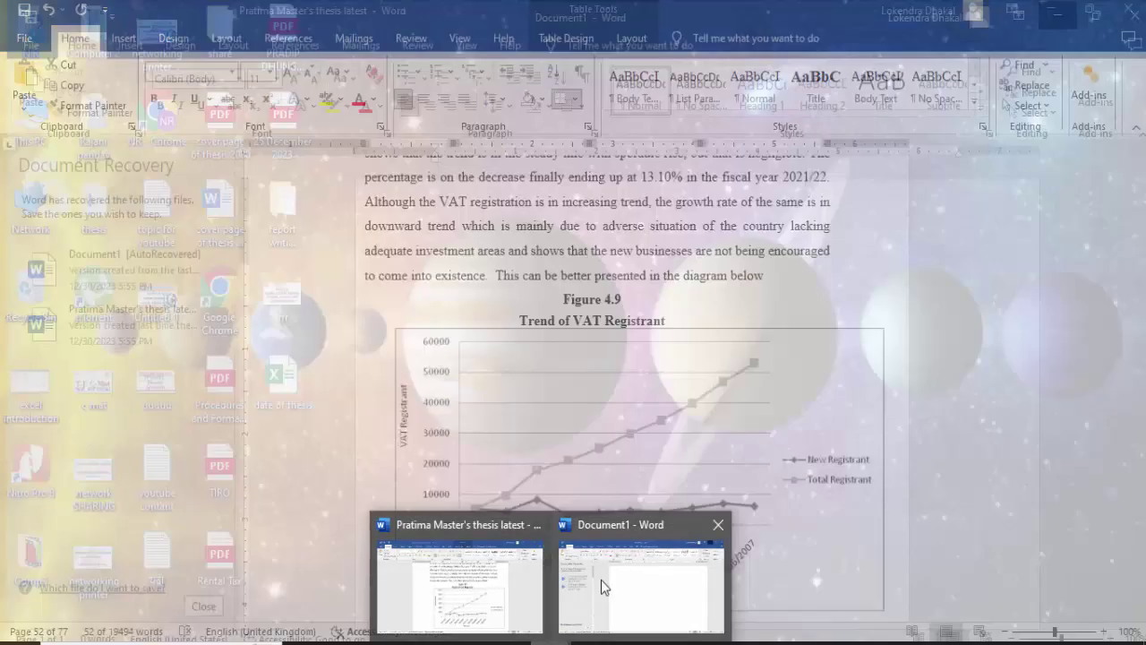
pyautogui.click(601, 579)
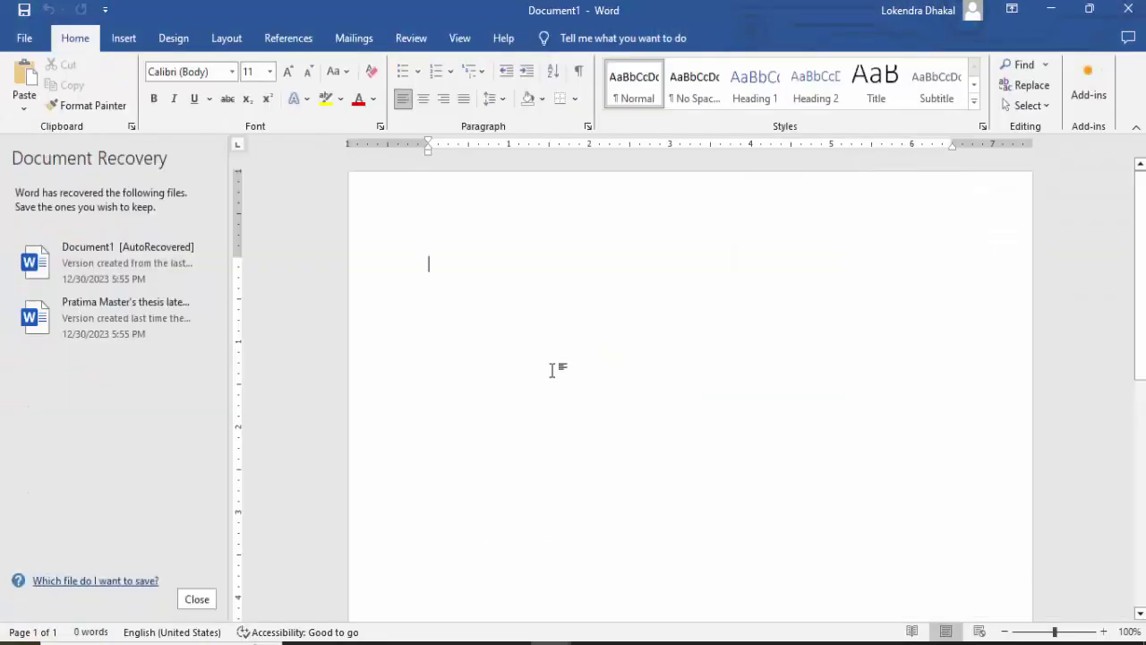
pyautogui.hotkey('ctrl', 'v')
pyautogui.click(763, 370)
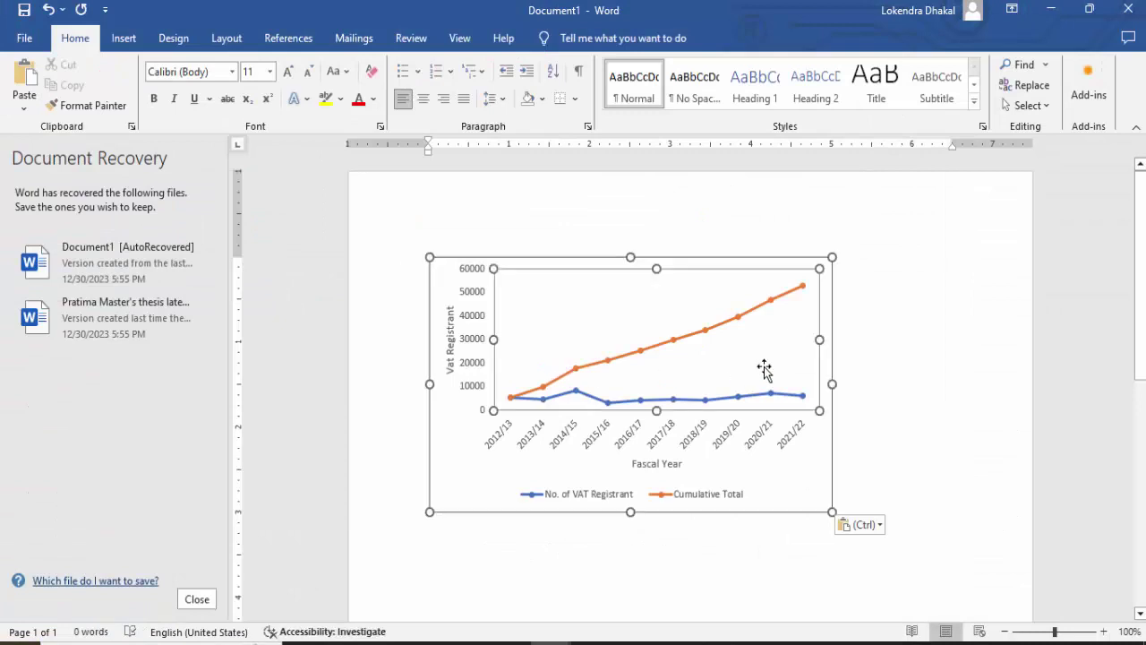